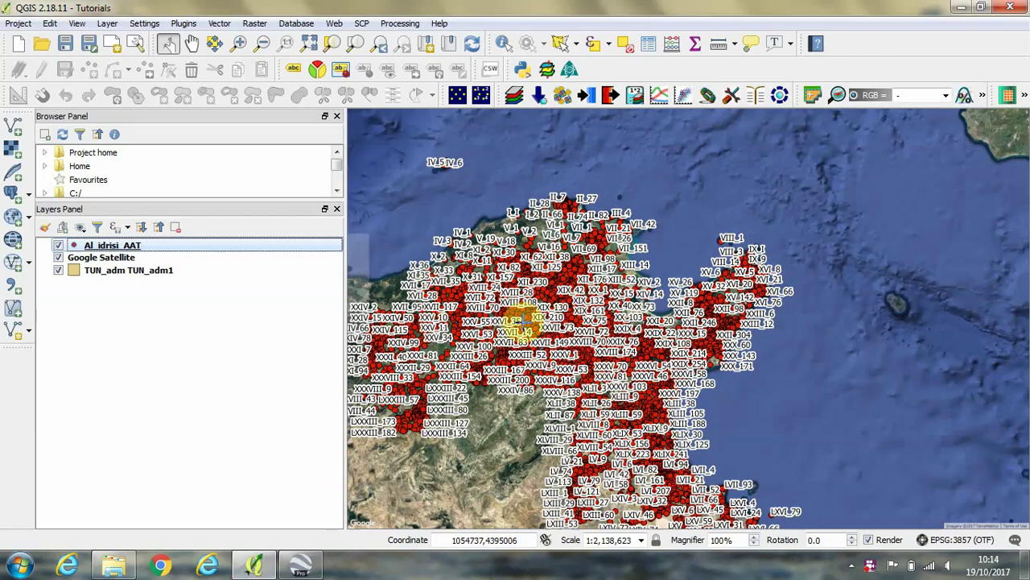
- Open Save As for the Al_idrisi_AAT layer and keep Keyhole Markup Language [KML] as the format
right_click(122, 248)
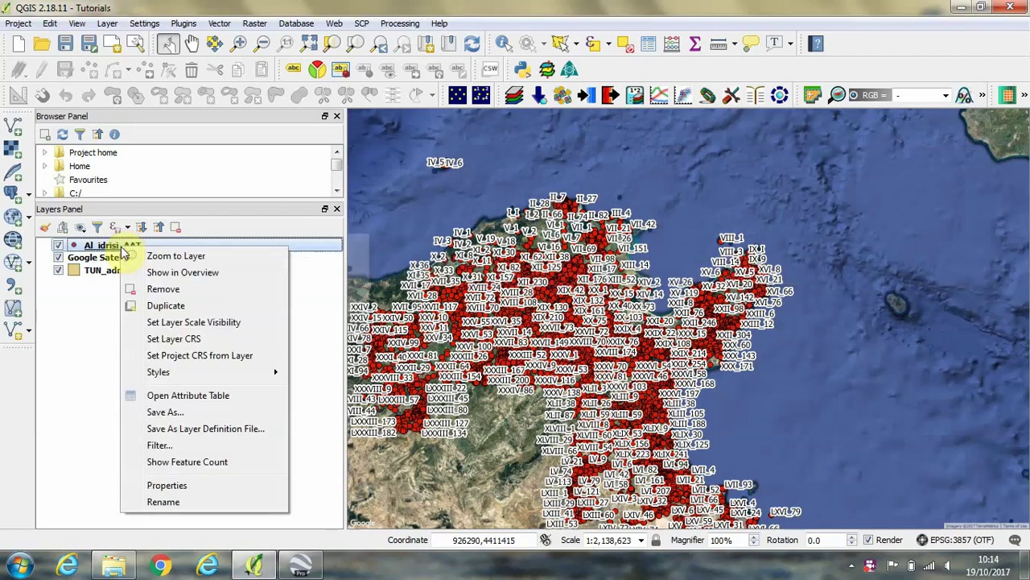
click(165, 412)
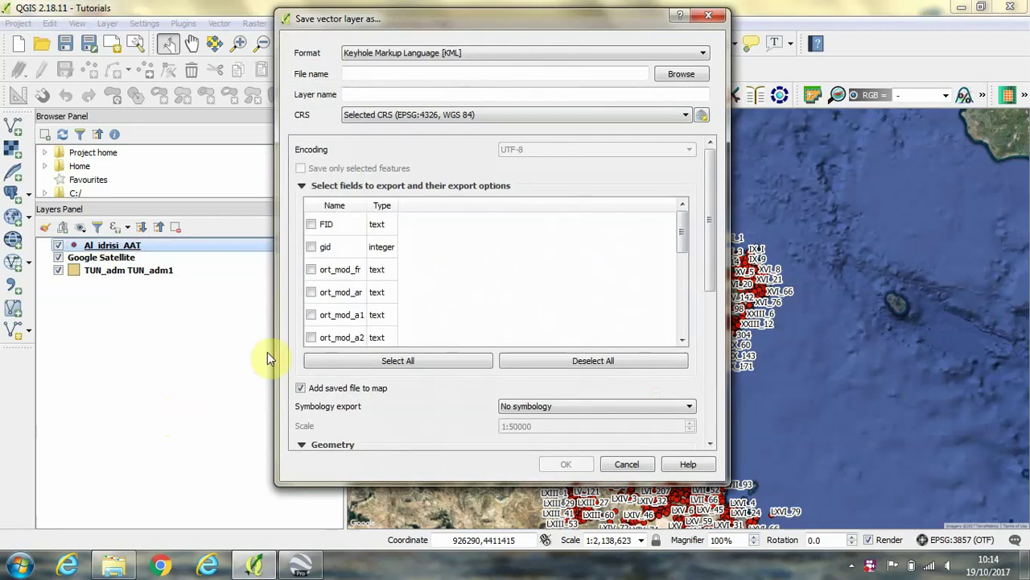
click(301, 186)
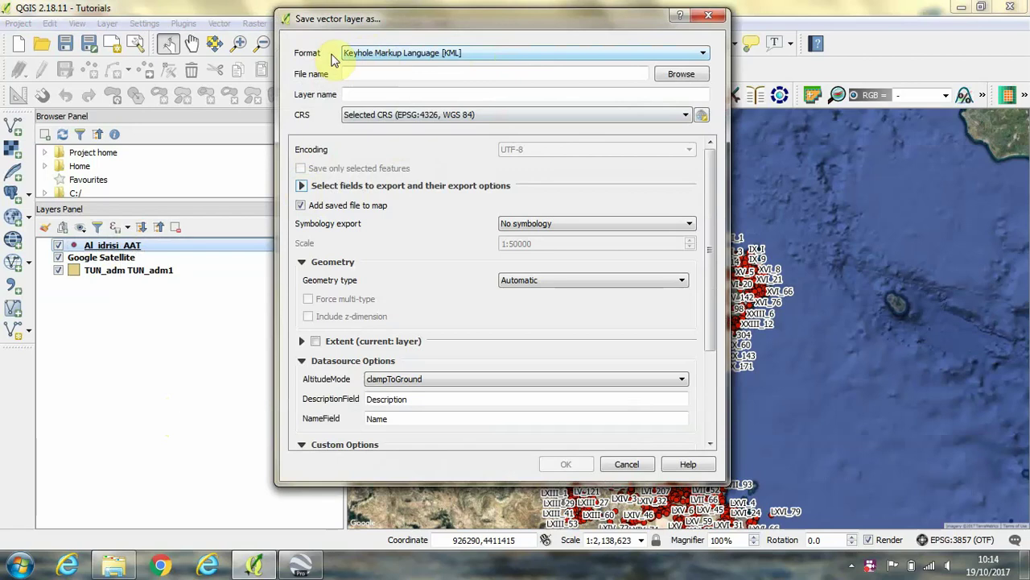
click(404, 54)
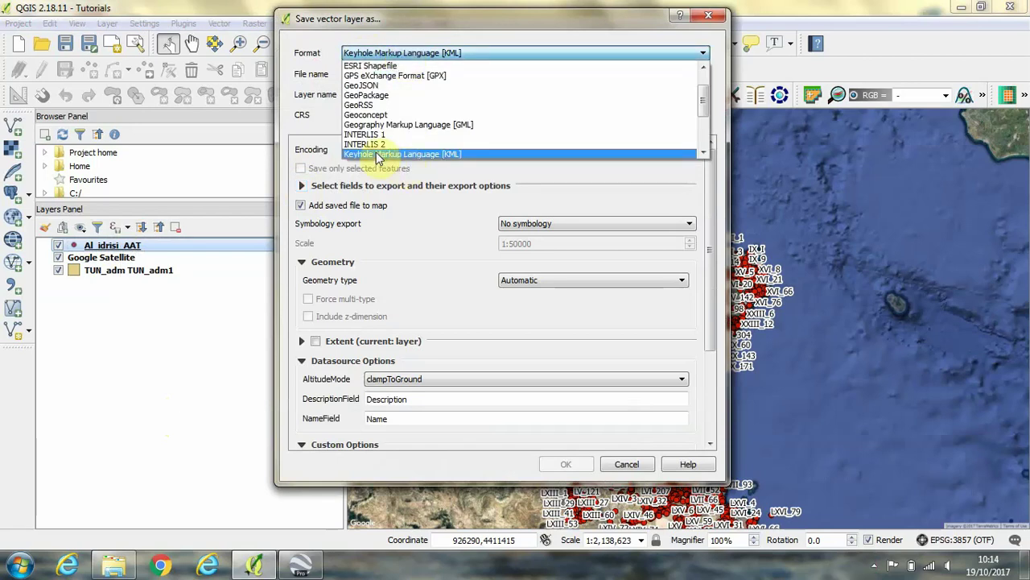
click(458, 155)
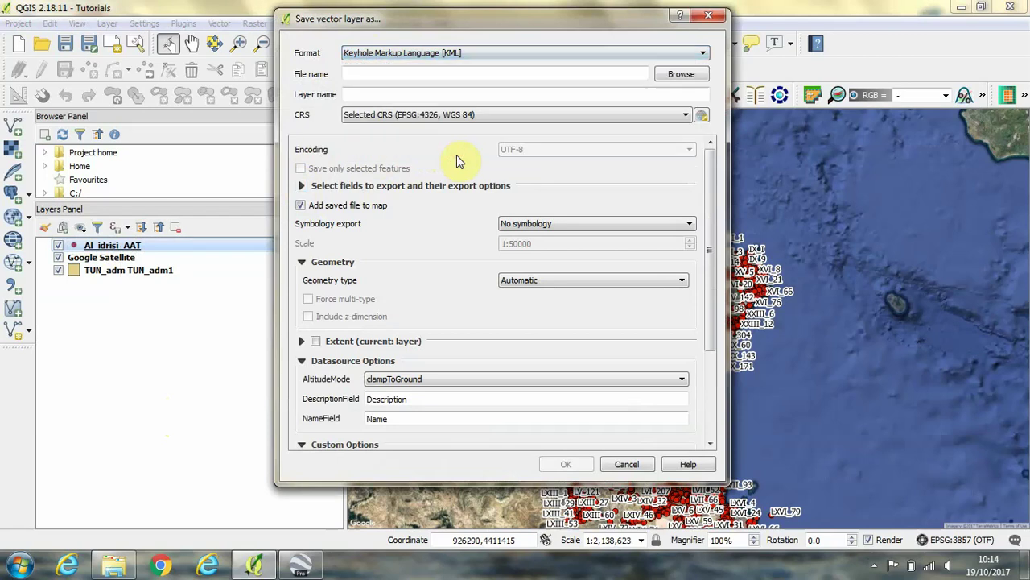
- Set the output file to Al_Idrisi_AAT.kml in the kml_kmz folder
click(696, 73)
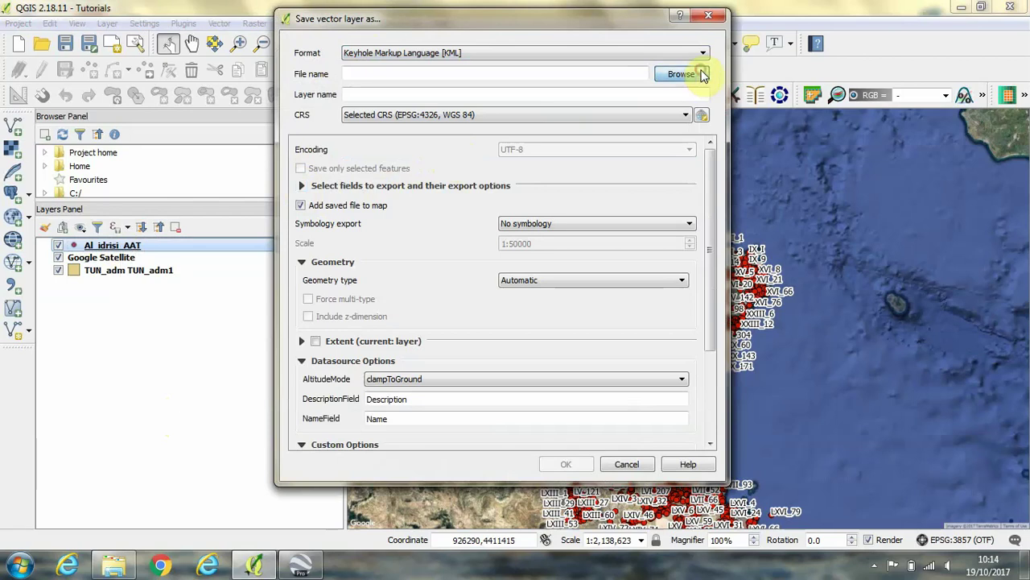
drag(710, 44, 527, 53)
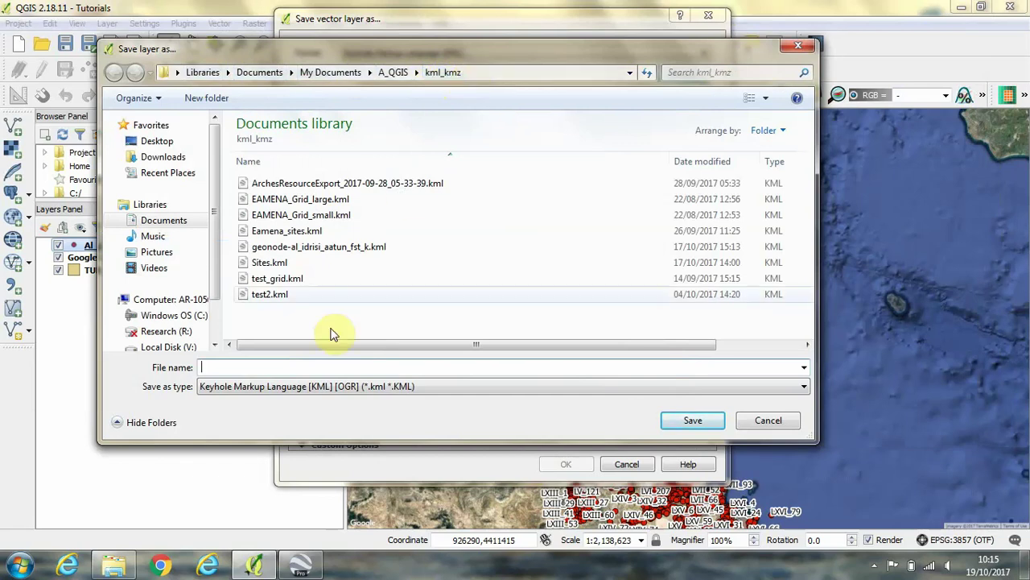
click(321, 366)
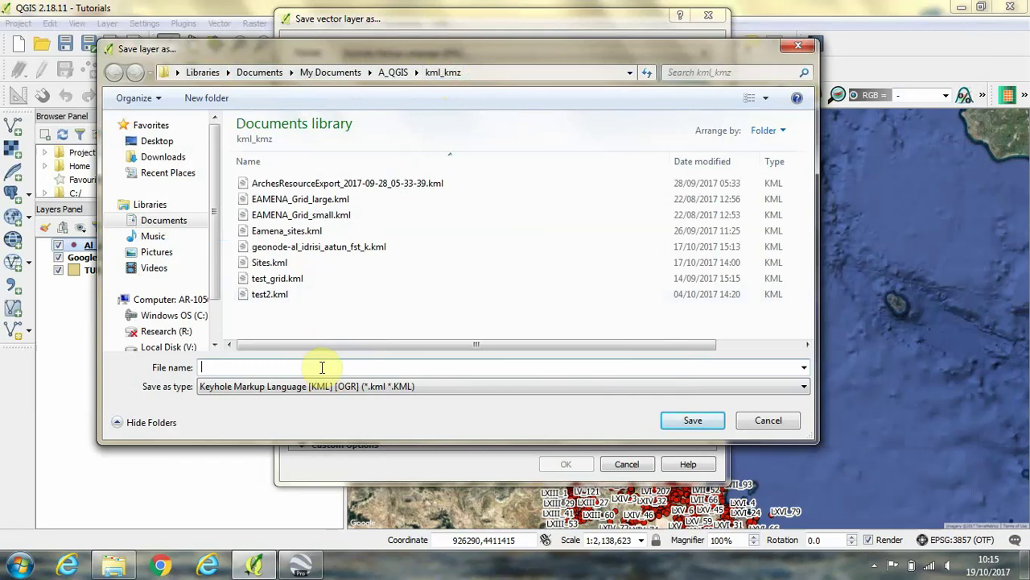
text(Al_Idrisi_AAT)
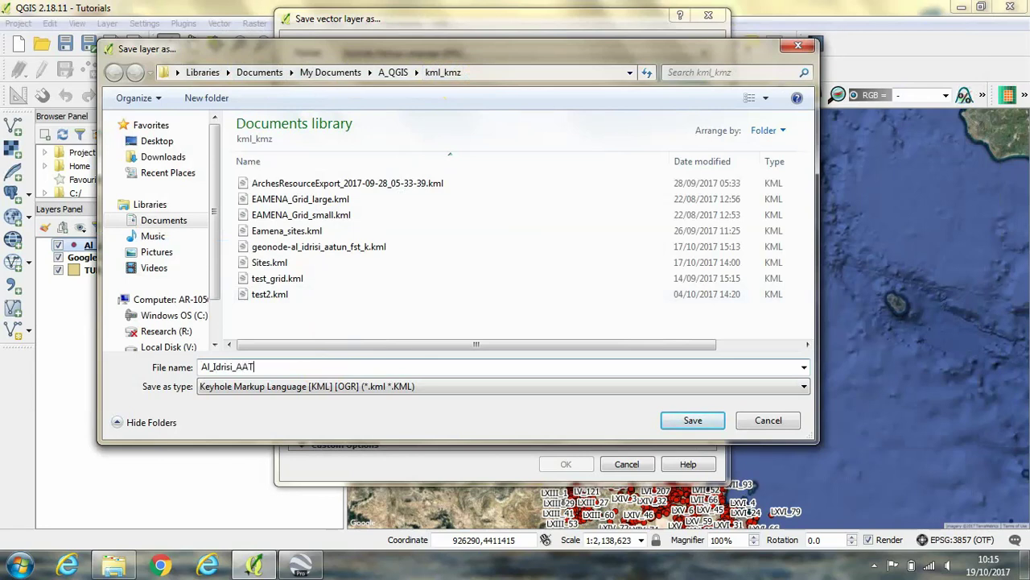
click(685, 421)
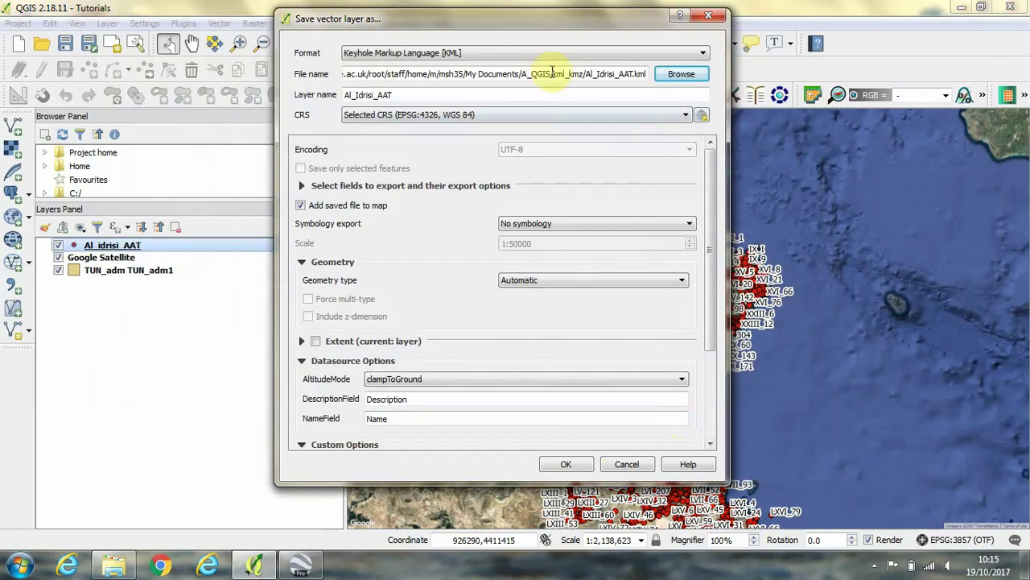
- Untick Add saved file to map and select only the katnr and freitext fields for export
drag(523, 28, 530, 50)
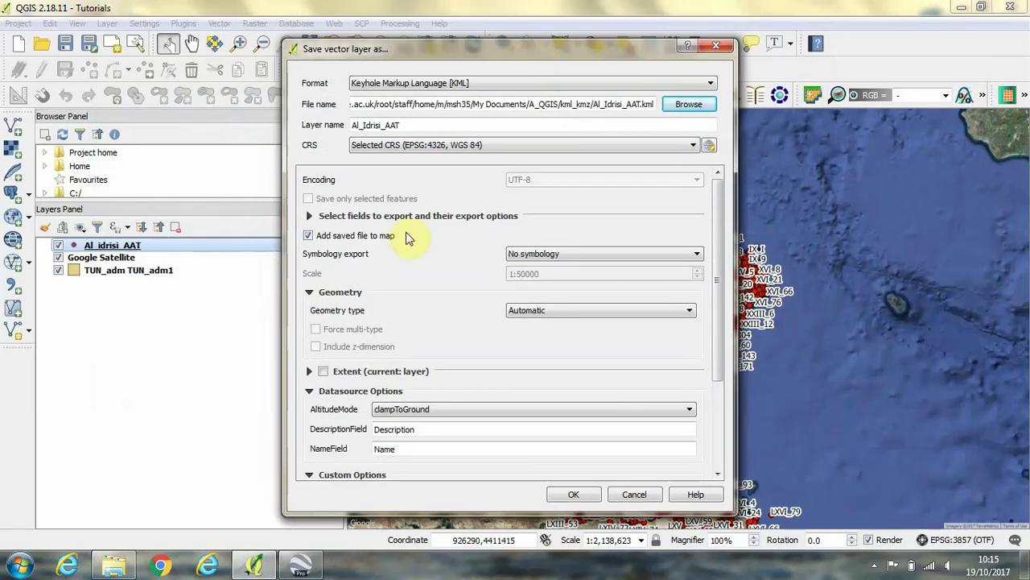
click(306, 236)
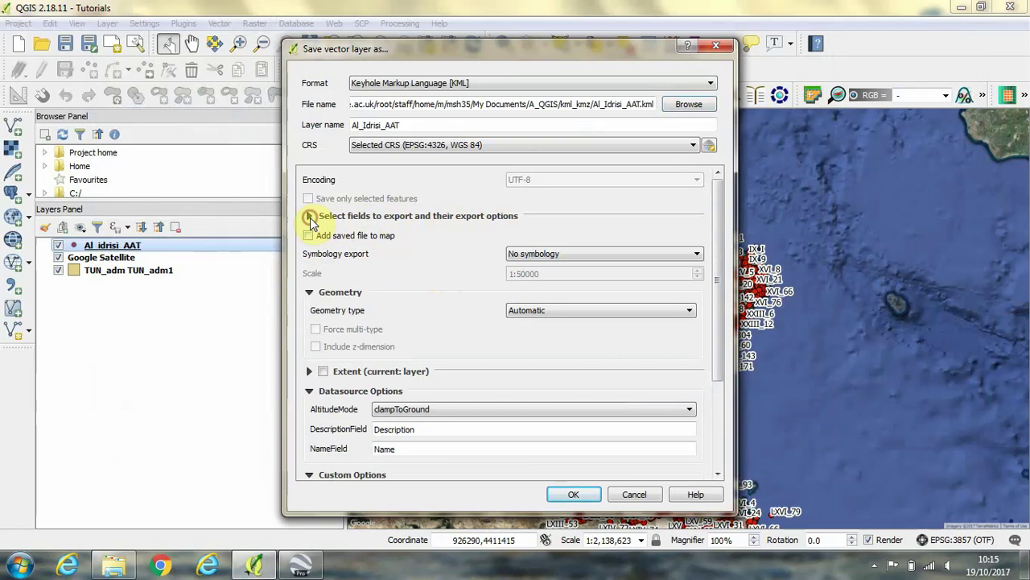
click(310, 218)
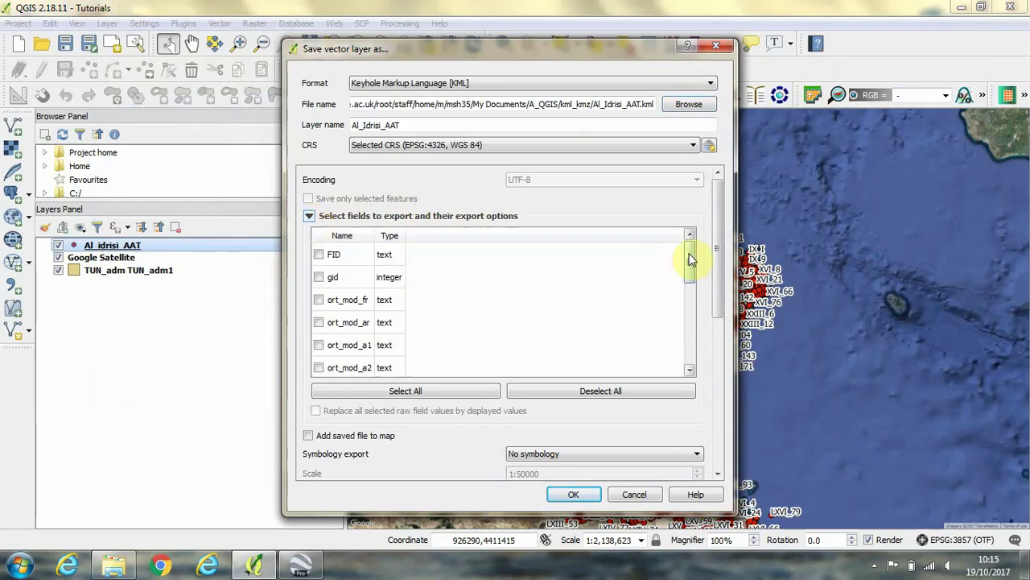
drag(689, 258, 692, 346)
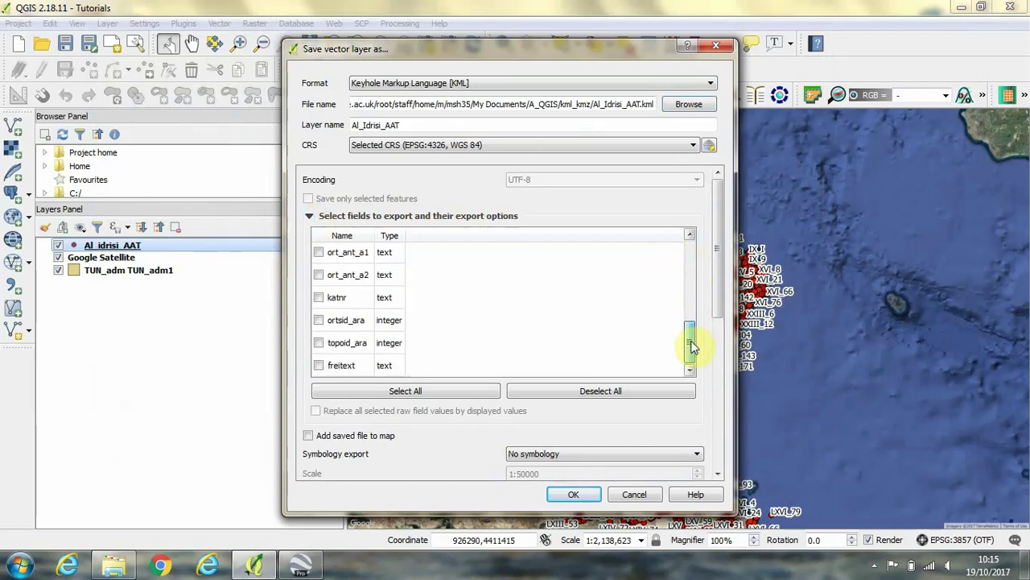
click(318, 297)
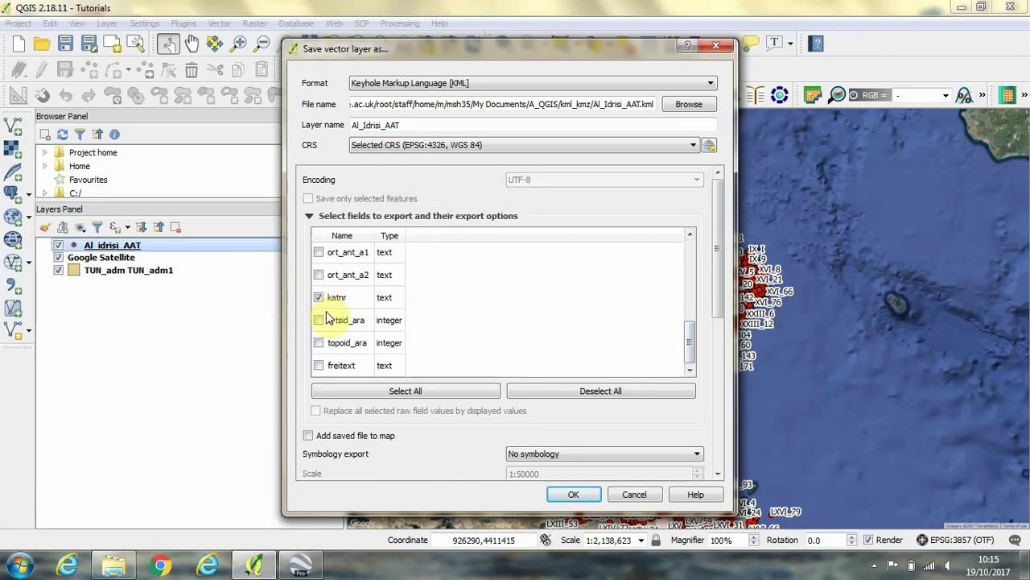
click(318, 366)
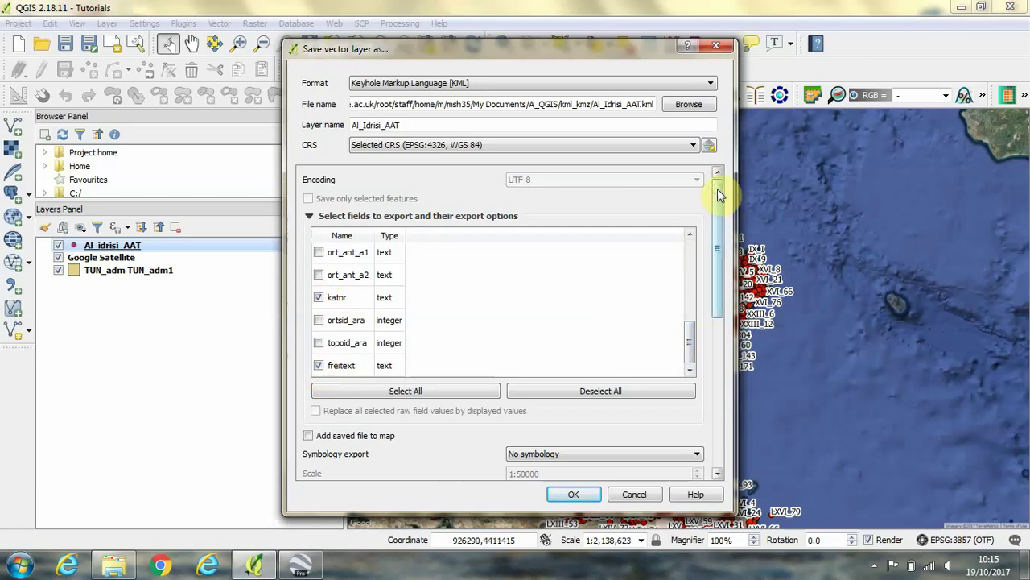
drag(717, 189, 722, 357)
- Set DescriptionField to freitext and NameField to katnr, then run the KML export
click(443, 296)
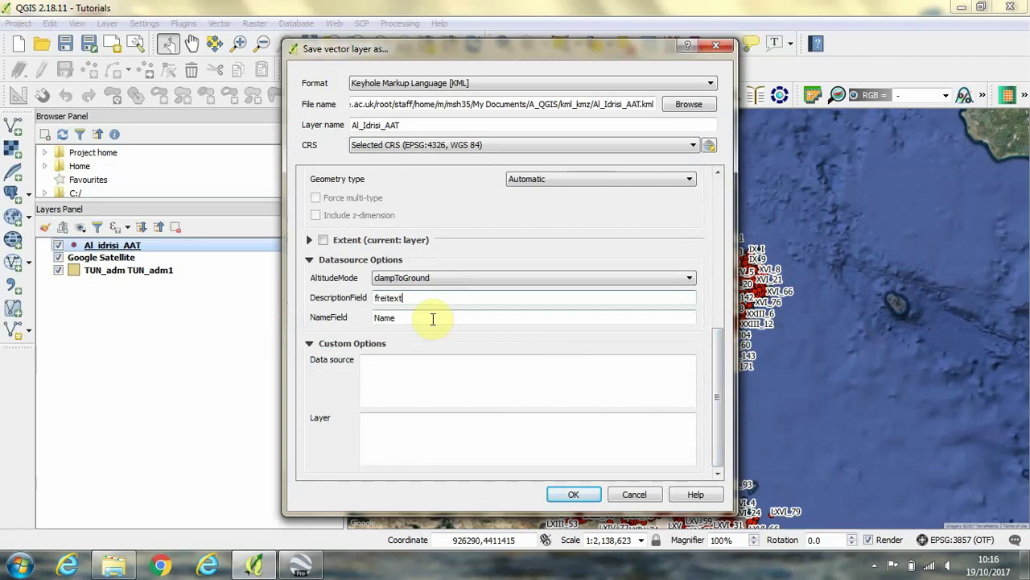
click(432, 318)
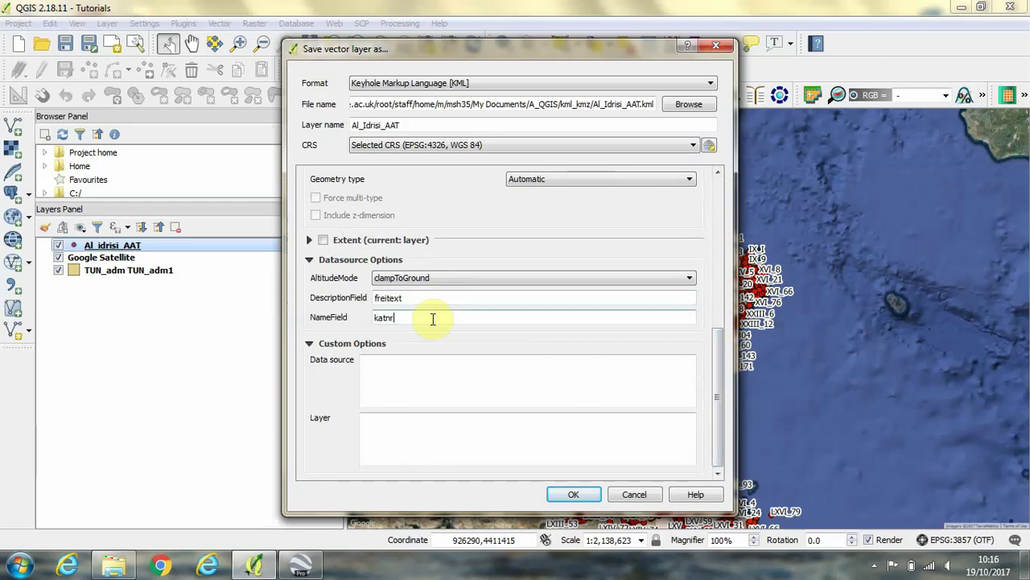
click(561, 492)
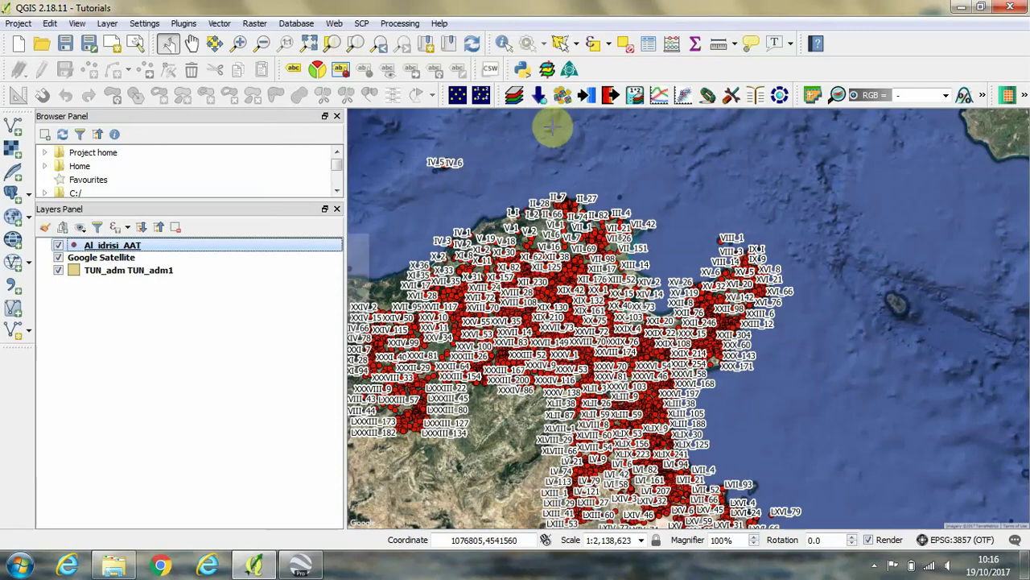
- In Google Earth Pro, open Al_Idrisi_AAT.kml from the kml_kmz folder
click(306, 568)
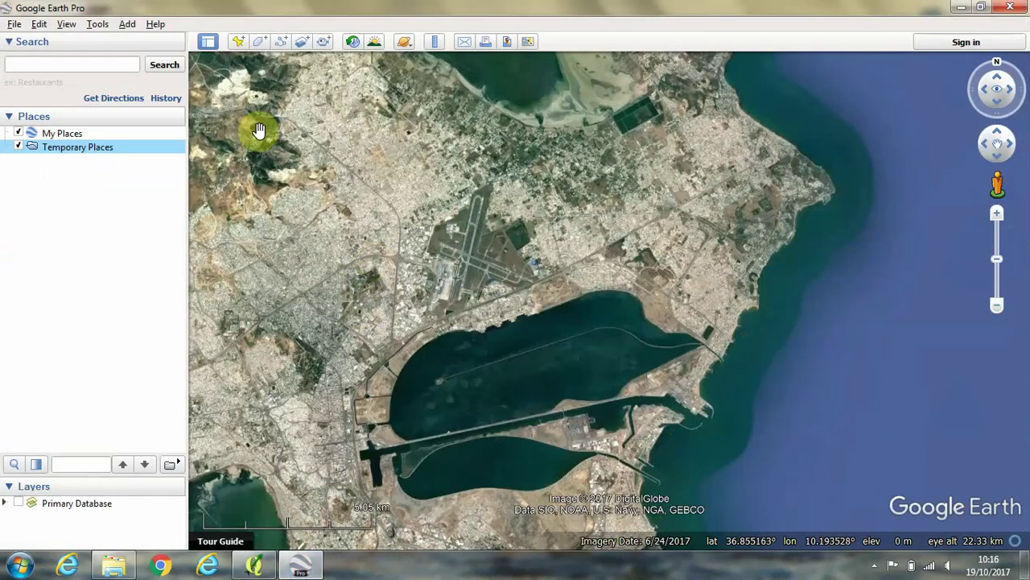
click(16, 28)
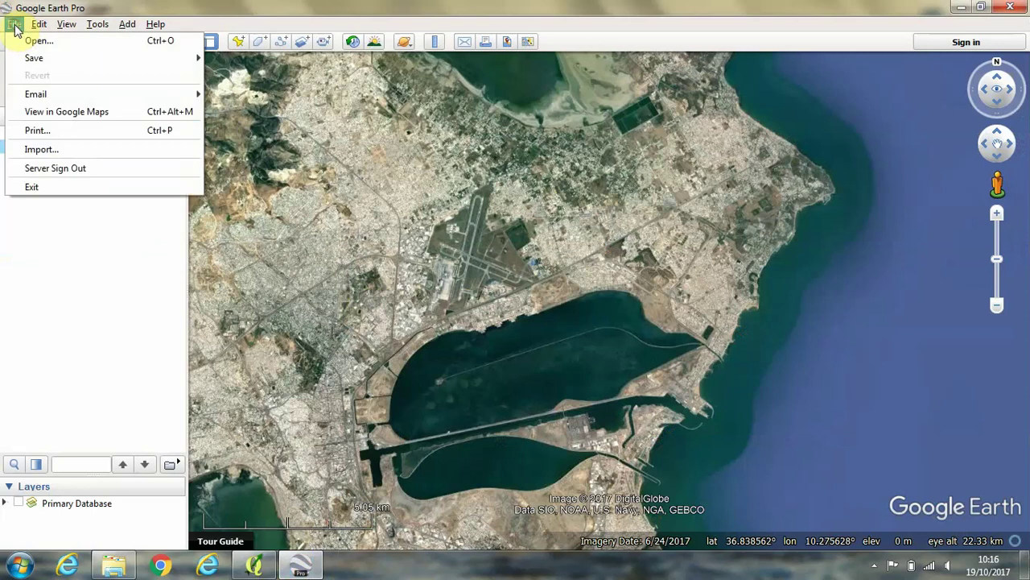
click(26, 45)
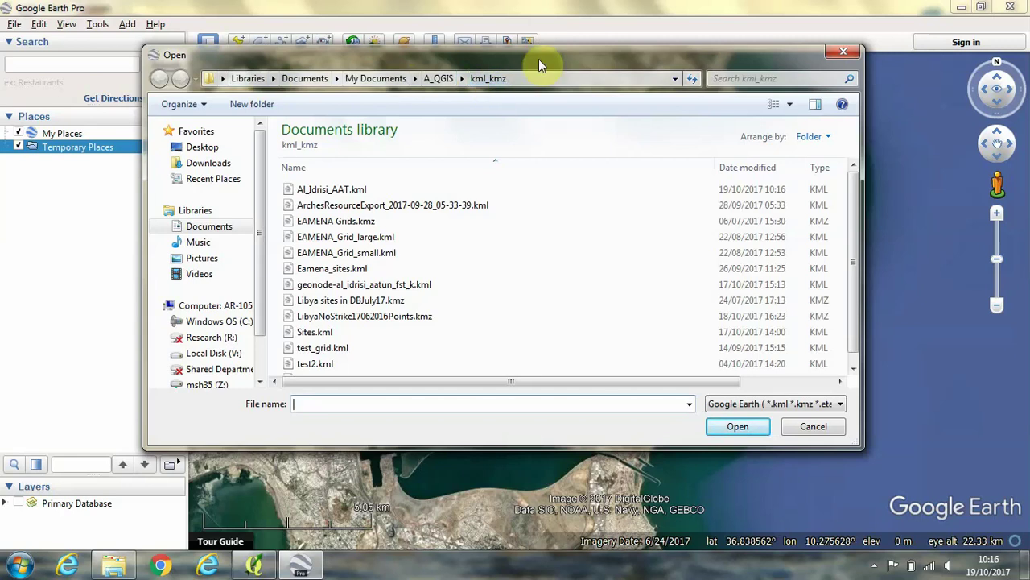
drag(535, 50, 531, 39)
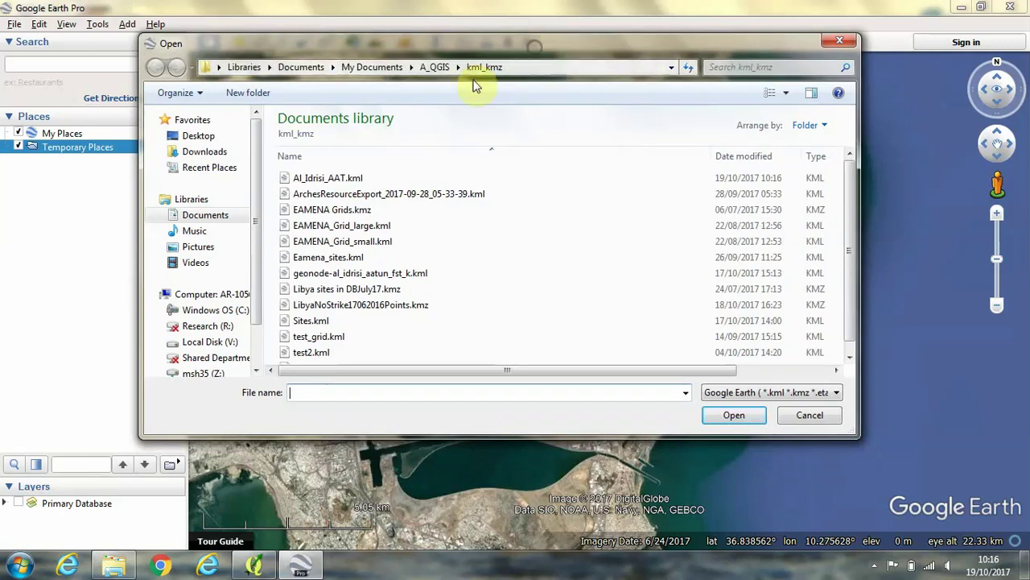
click(304, 185)
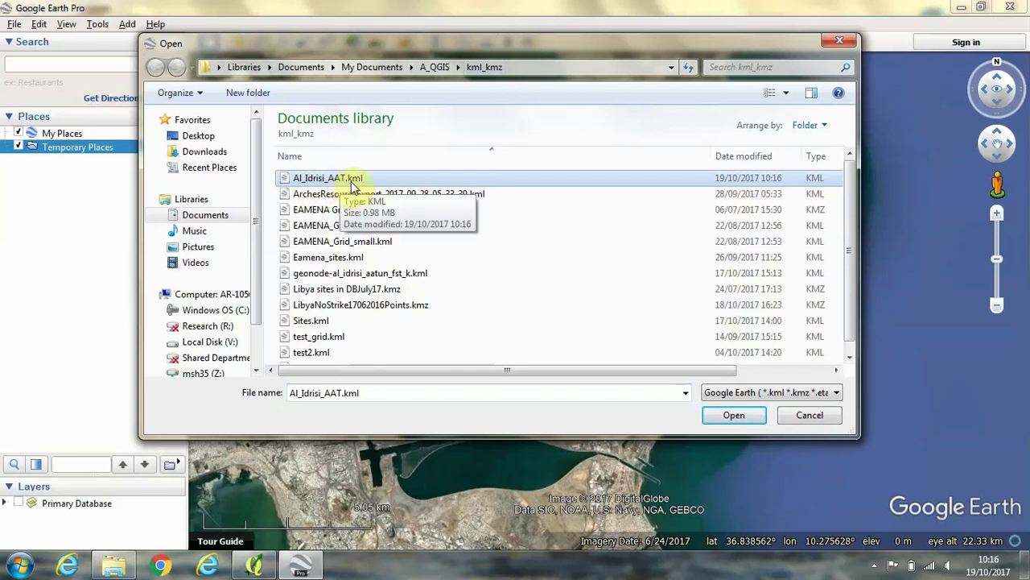
click(732, 416)
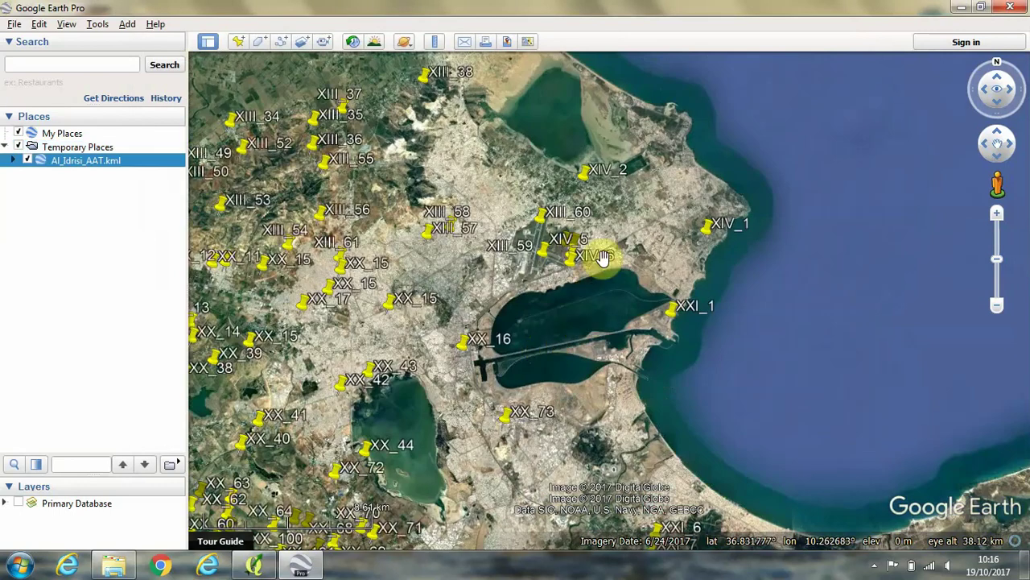
- Zoom in and open the XIII_60 placemark balloon with its aqueduct ruins description
scroll(640, 258, up, 3)
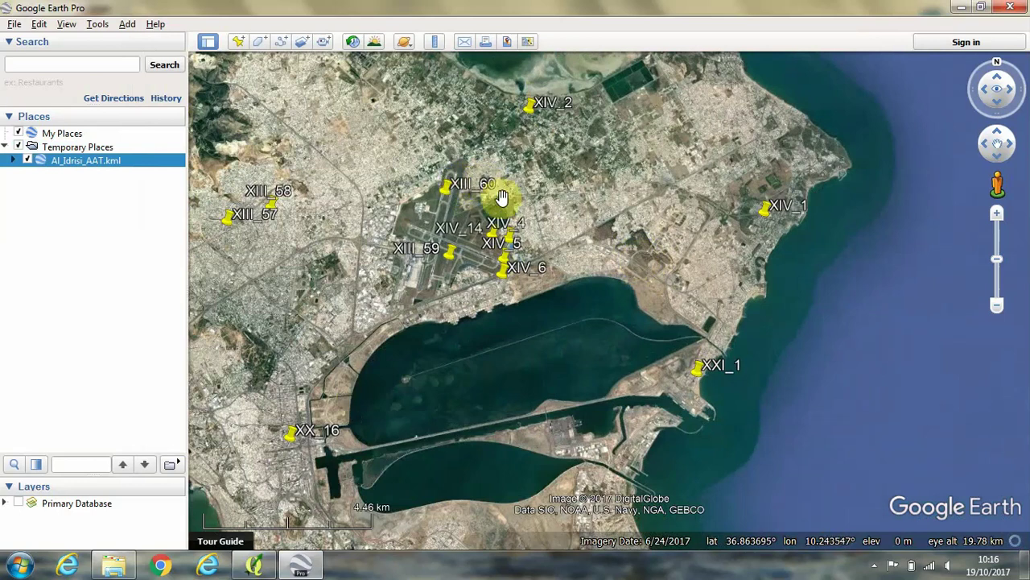
click(448, 192)
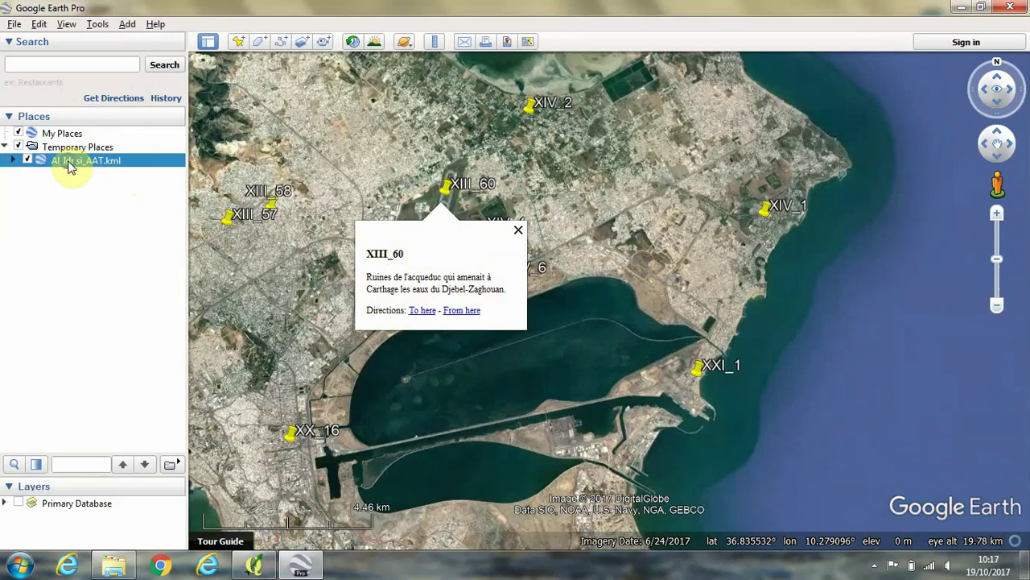
- Open the Al_Idrisi_AAT.kml folder's Style, Color properties and turn on Share Style
right_click(71, 166)
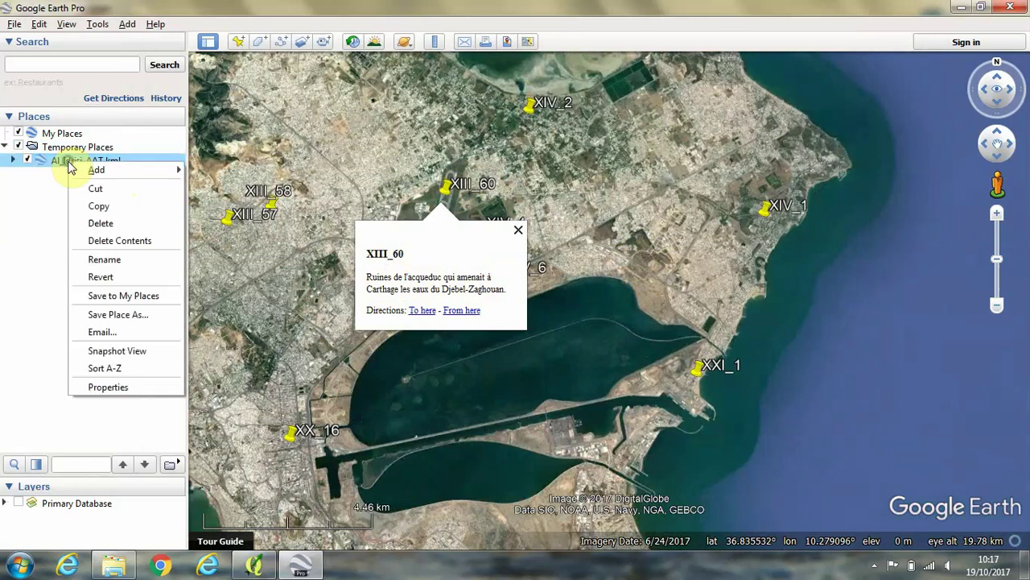
click(115, 387)
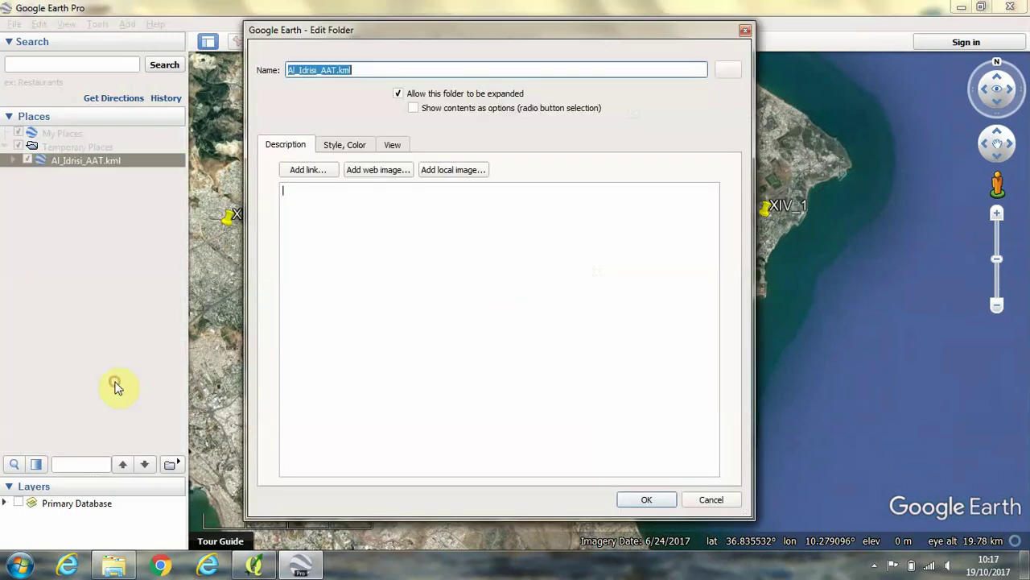
click(341, 146)
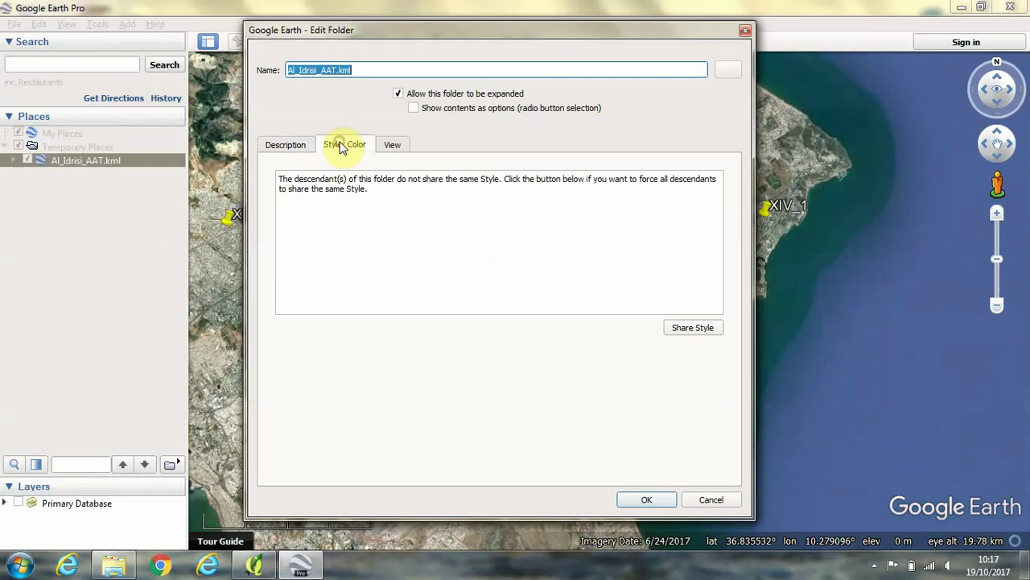
click(693, 328)
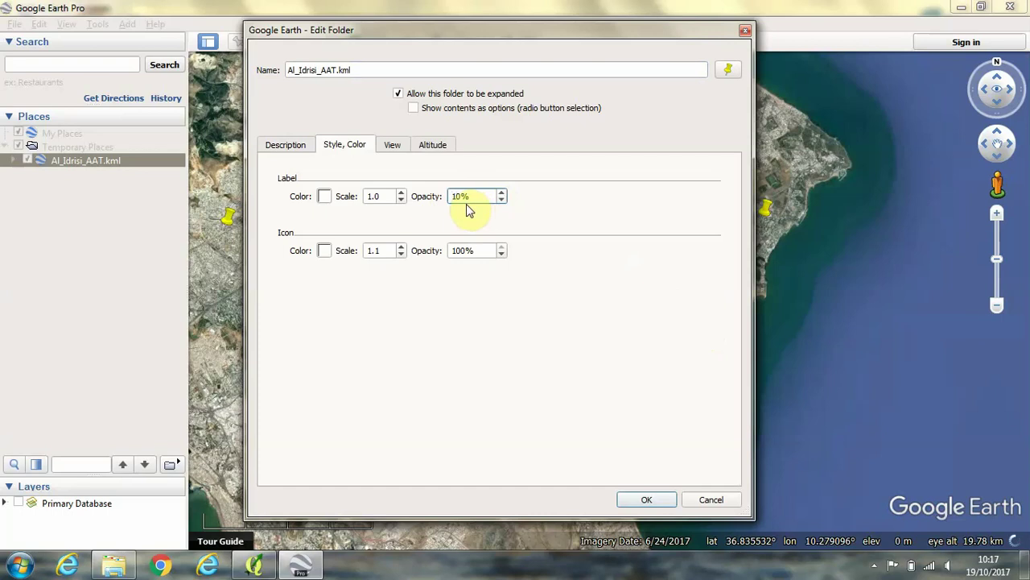
- Set the label opacity to 100%
text(0)
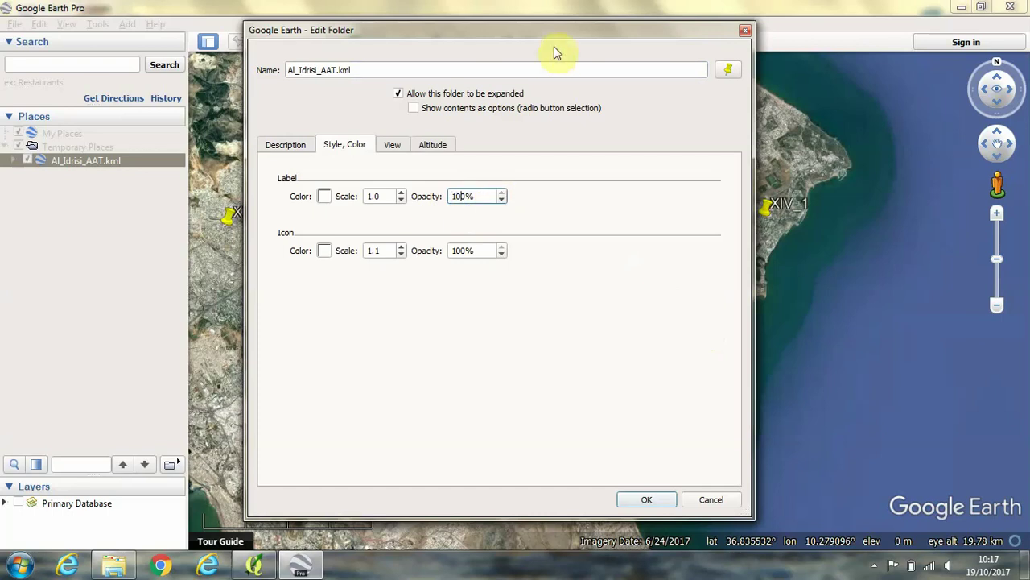
drag(555, 33, 360, 70)
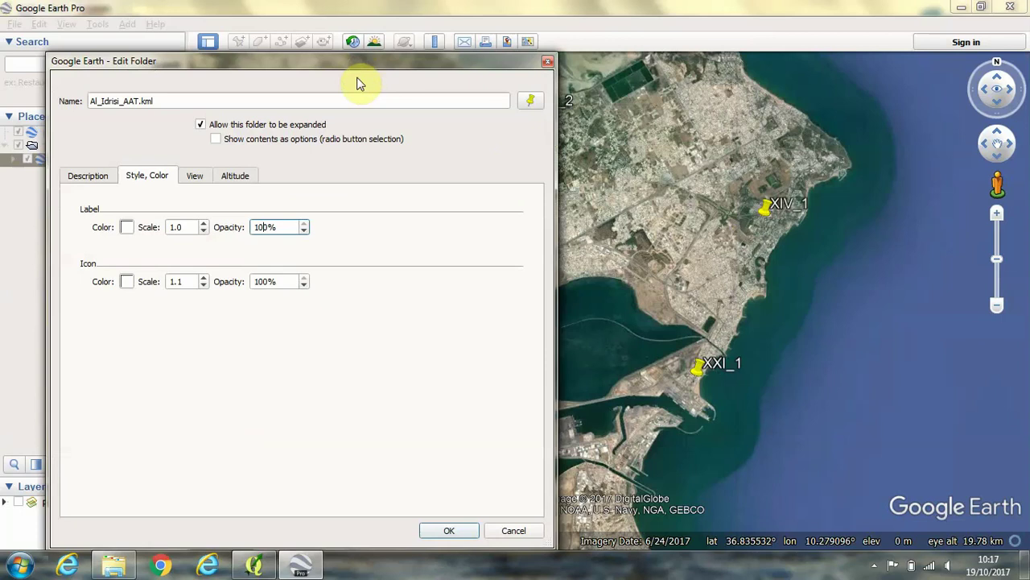
key(BackSpace)
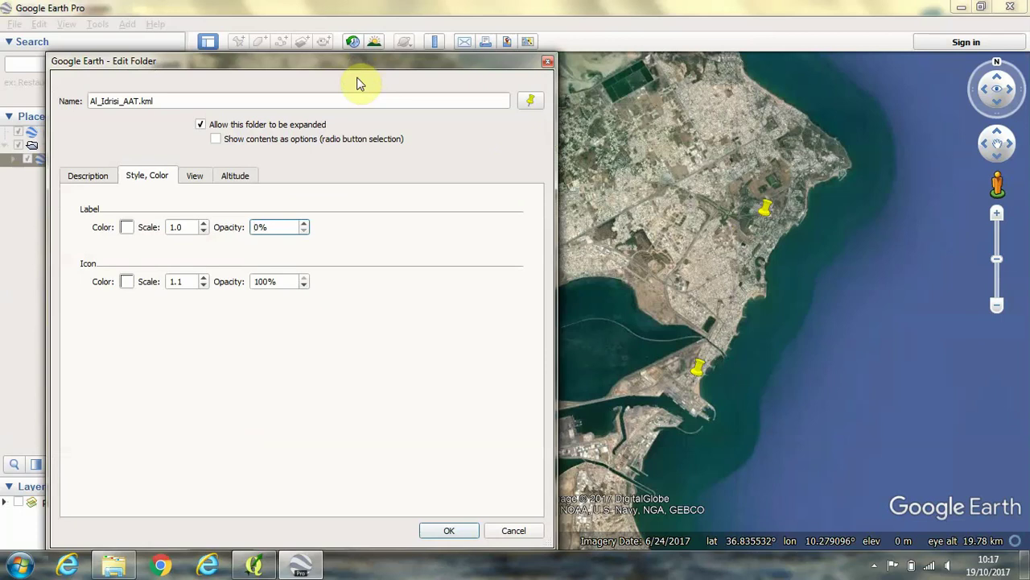
drag(460, 68, 574, 65)
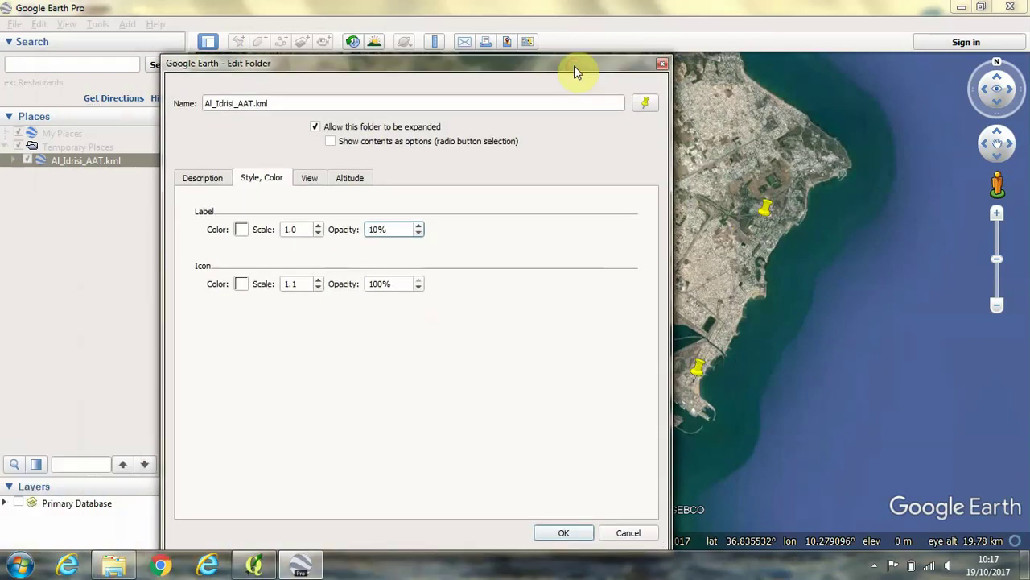
text(0)
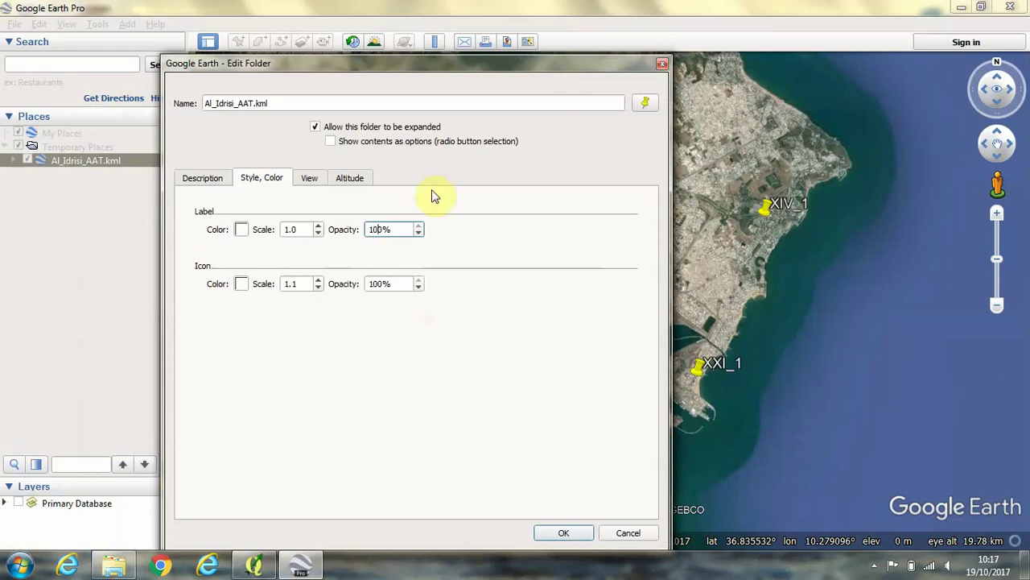
- Make the labels red (#ff0000) at label scale 2.0 and apply the style
click(242, 230)
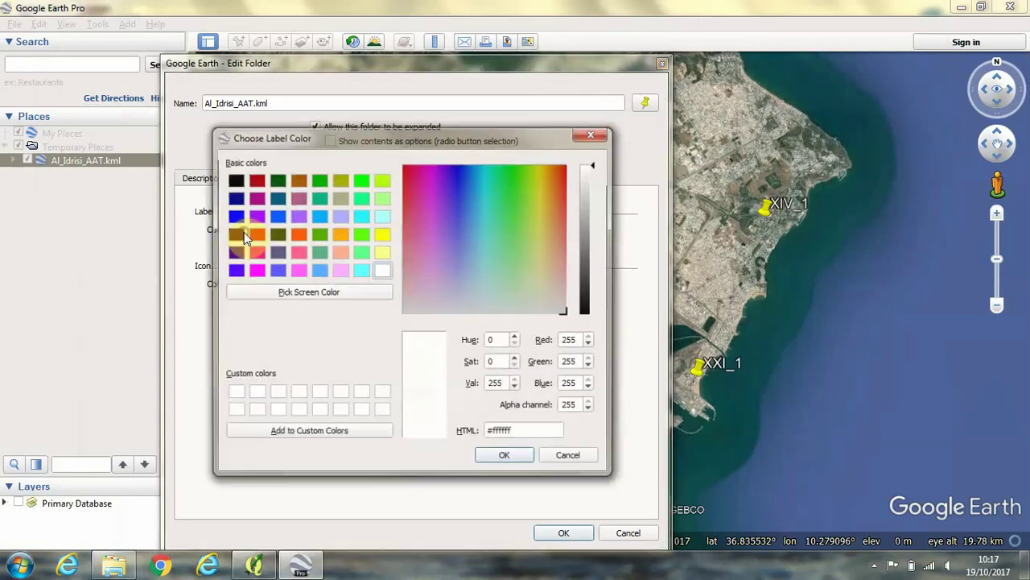
click(235, 178)
click(504, 457)
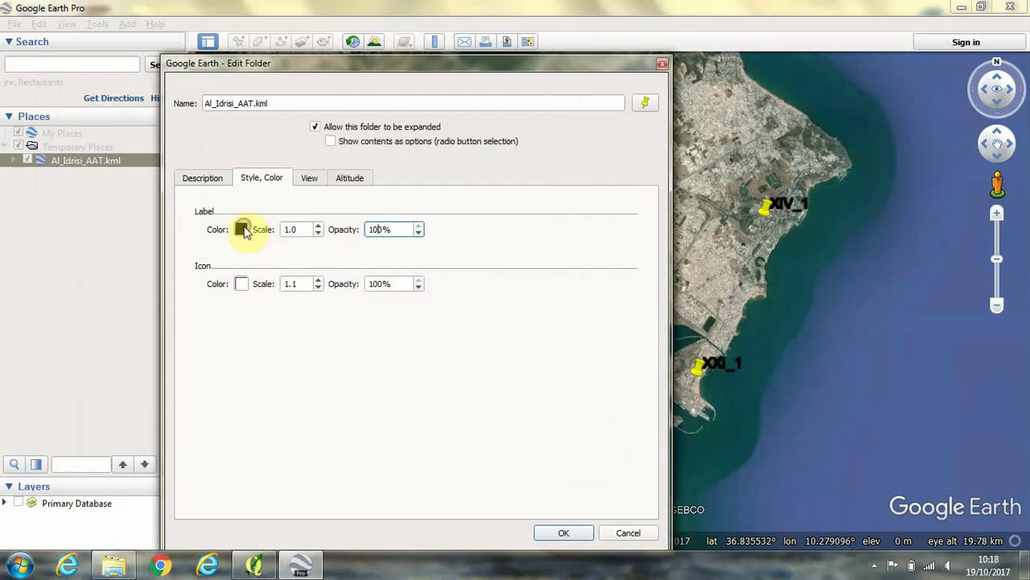
click(241, 229)
click(255, 233)
click(497, 458)
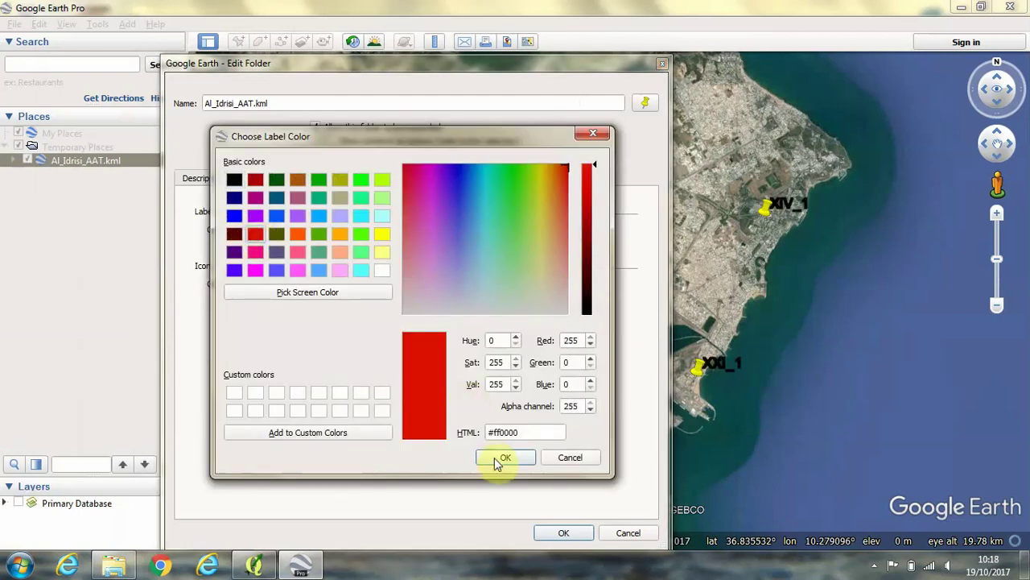
click(319, 226)
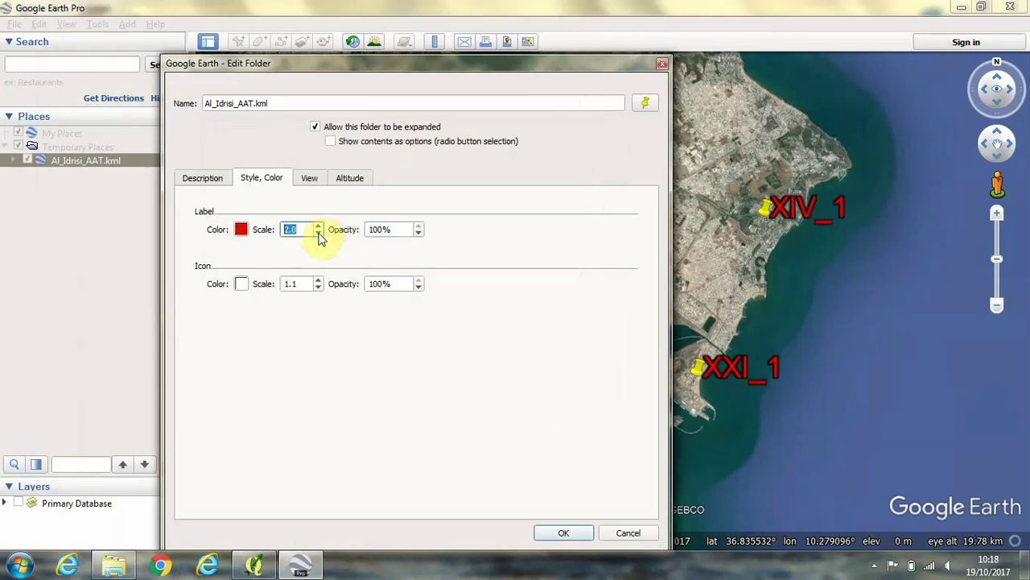
click(564, 533)
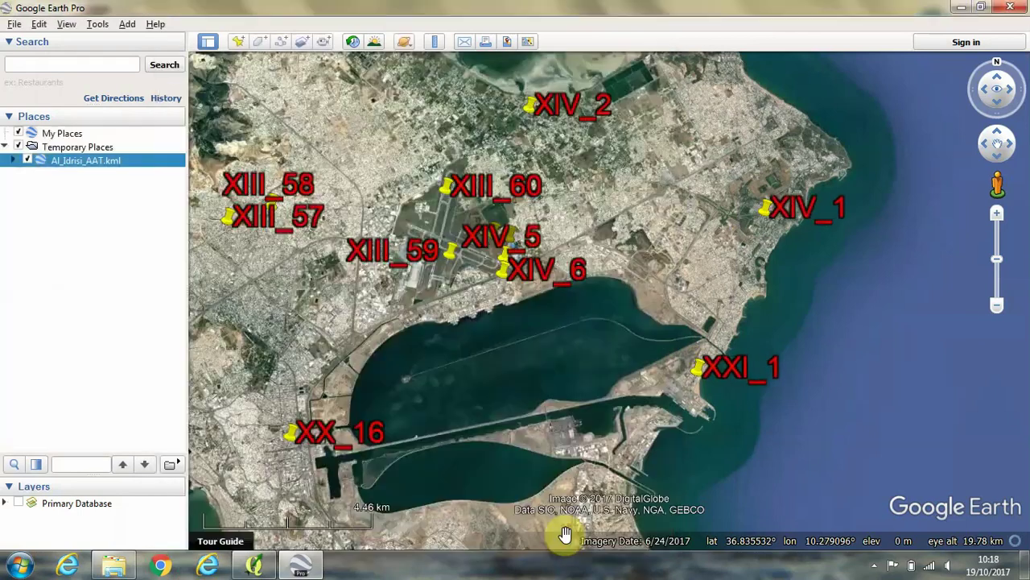